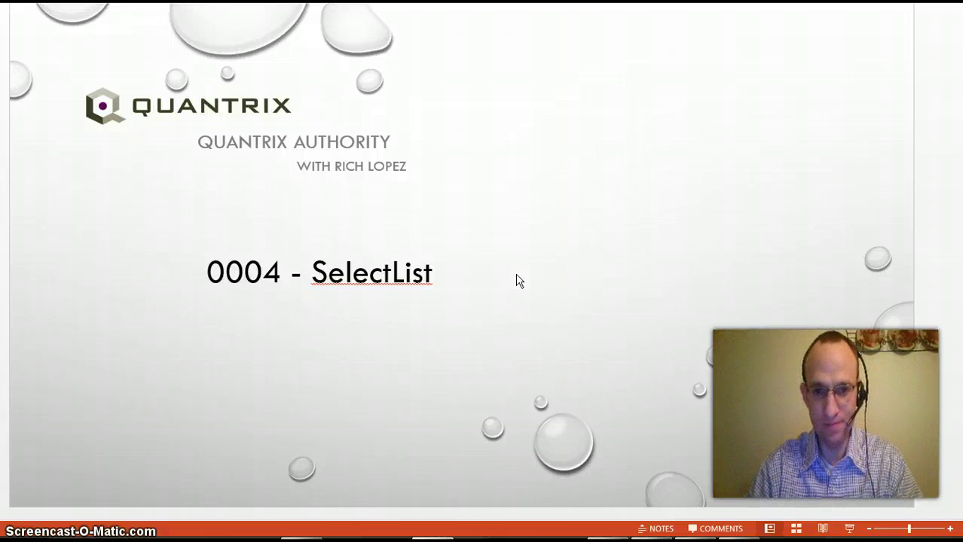
- Switch to Quantrix and examine the InventoryReport layout and the plant choices available for Scenario1's Input1
{"action": "key", "text": "alt+Tab"}
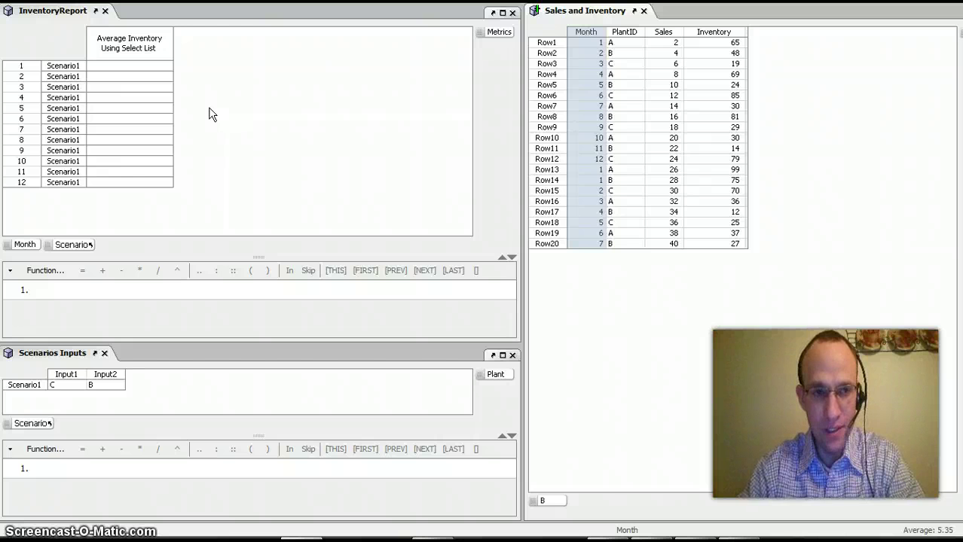
{"action": "left_click", "coordinate": [21, 247]}
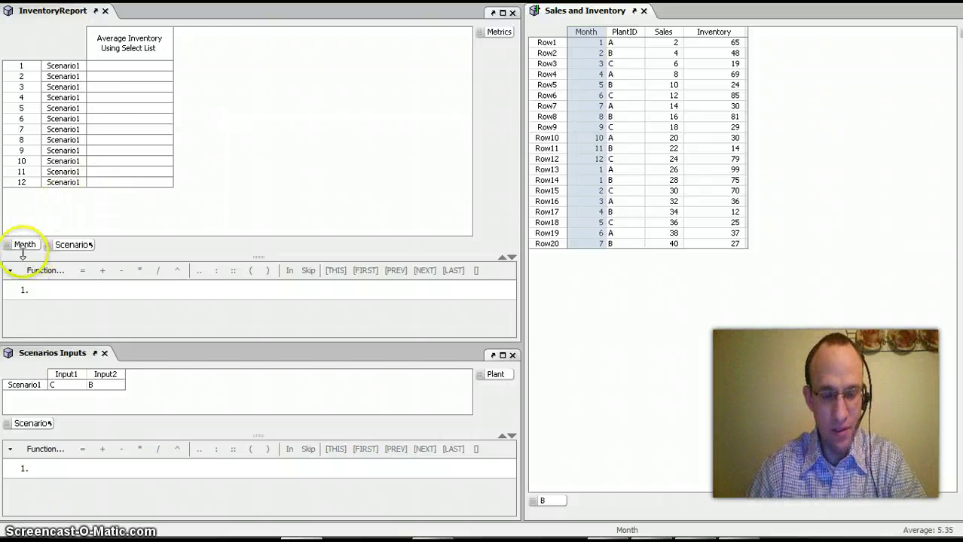
{"action": "left_click_drag", "start_coordinate": [19, 249], "coordinate": [62, 250]}
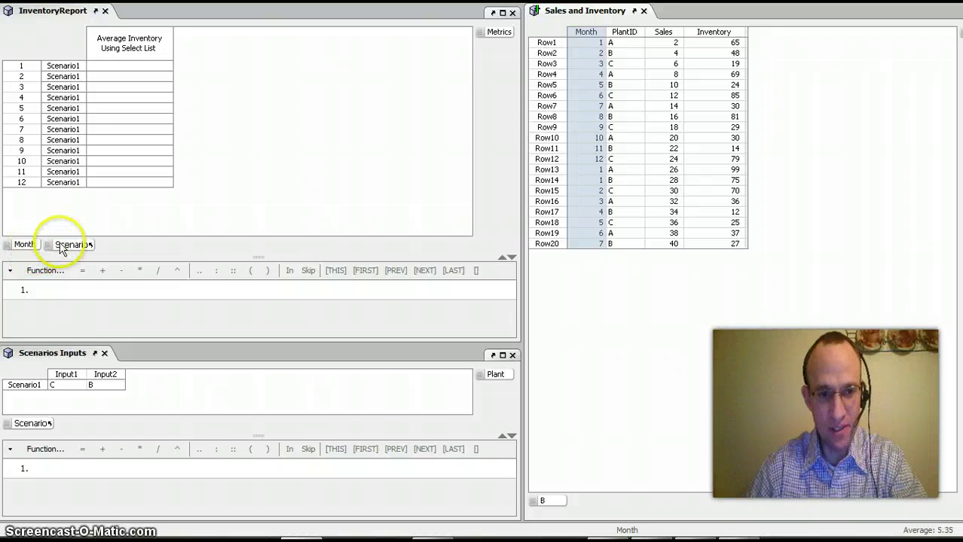
{"action": "left_click", "coordinate": [74, 188]}
{"action": "left_click_drag", "start_coordinate": [82, 189], "coordinate": [117, 60]}
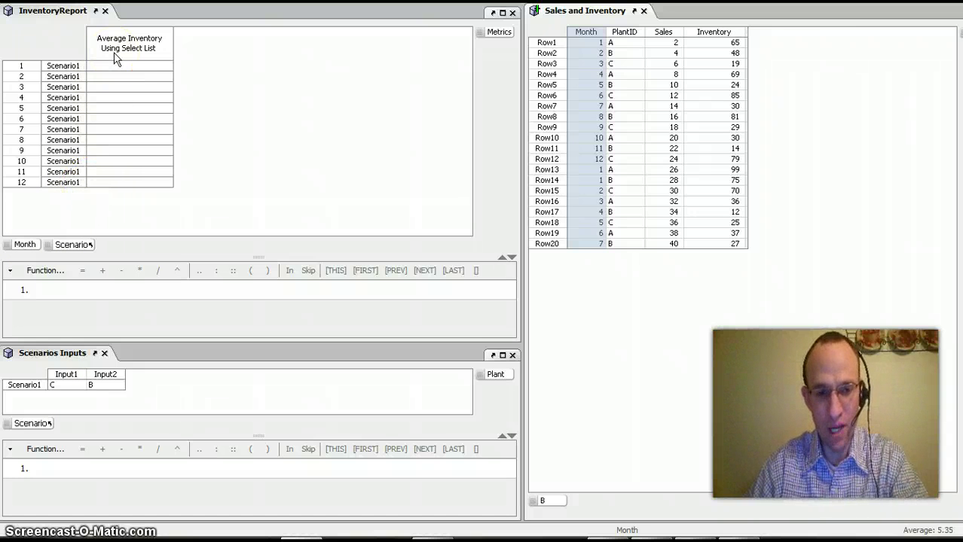
{"action": "left_click_drag", "start_coordinate": [117, 60], "coordinate": [70, 34]}
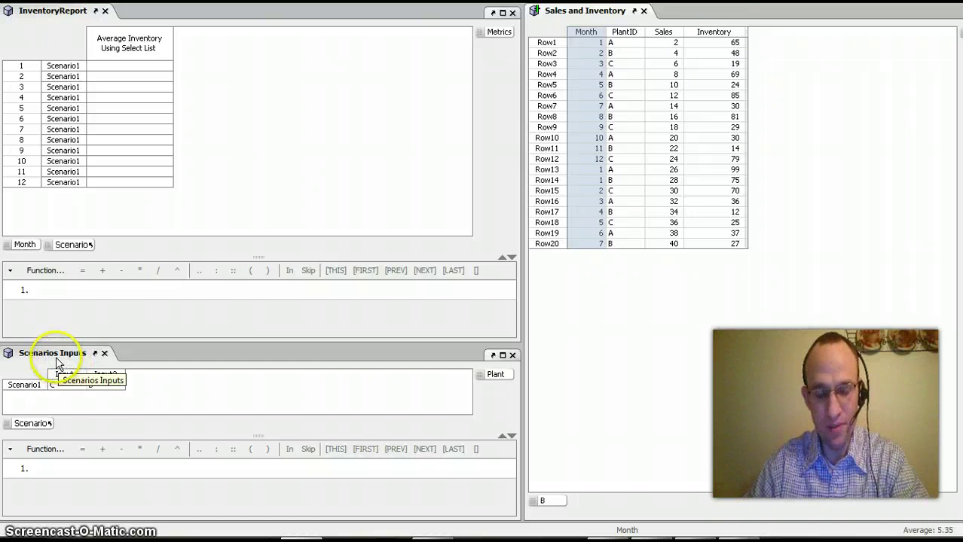
{"action": "left_click", "coordinate": [75, 394]}
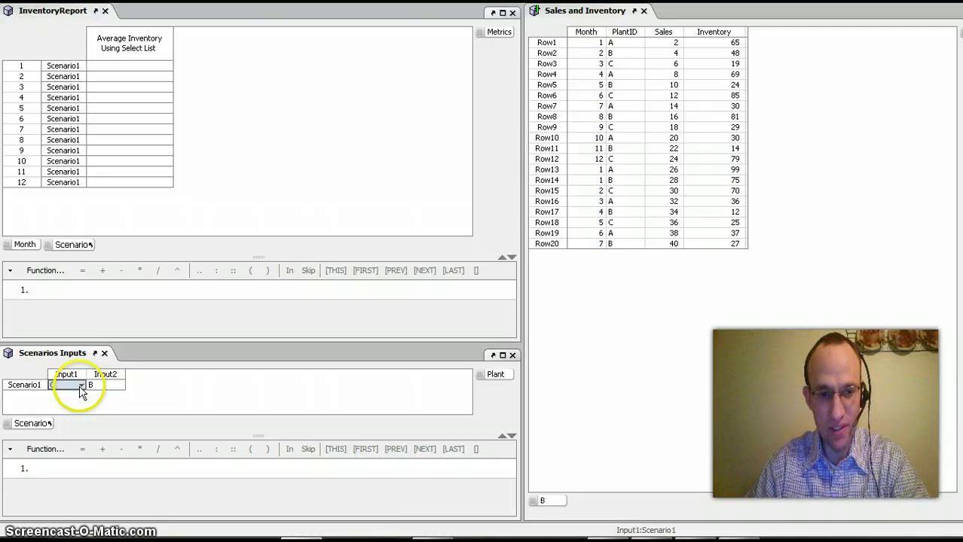
{"action": "left_click", "coordinate": [81, 388]}
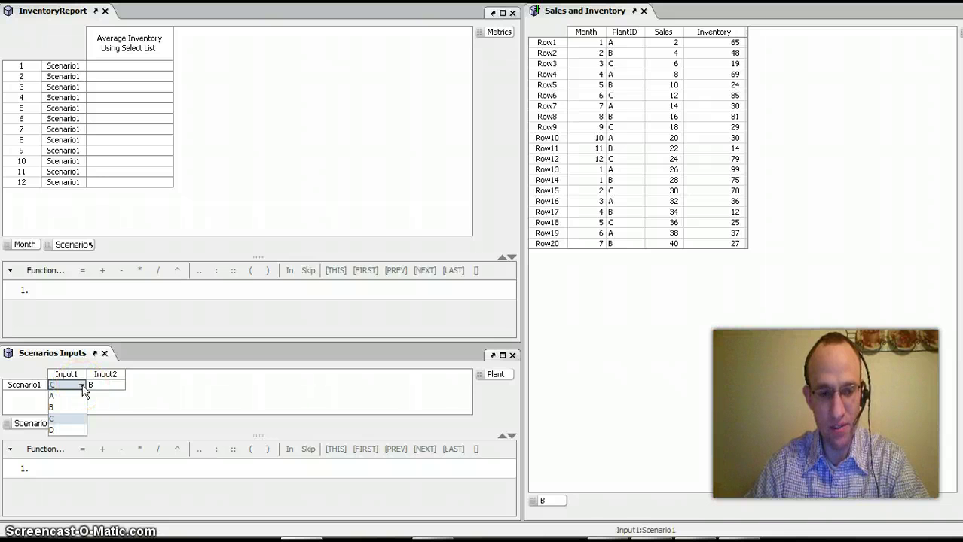
{"action": "left_click", "coordinate": [83, 387]}
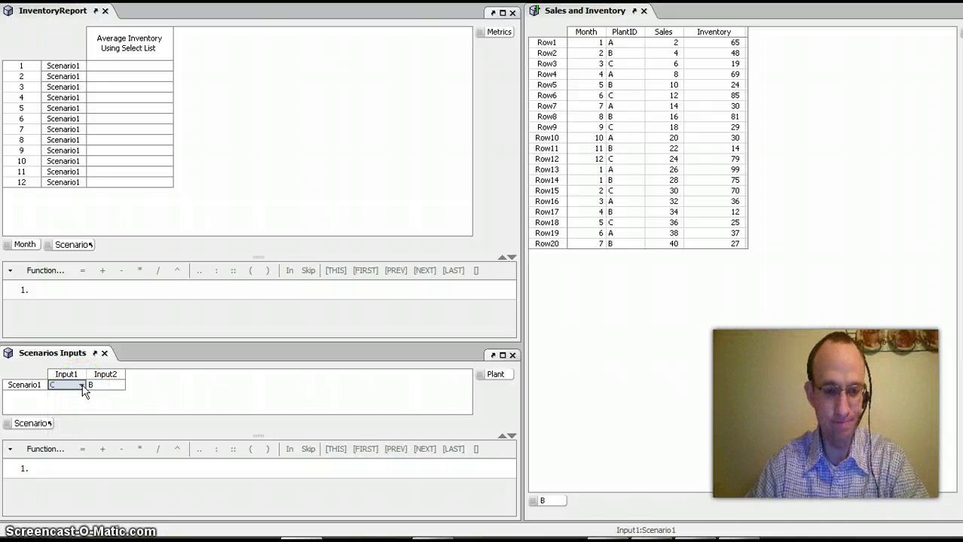
- Start a formula for 'Average Inventory Using Select List' in InventoryReport with the selectlist function
{"action": "left_click", "coordinate": [113, 45]}
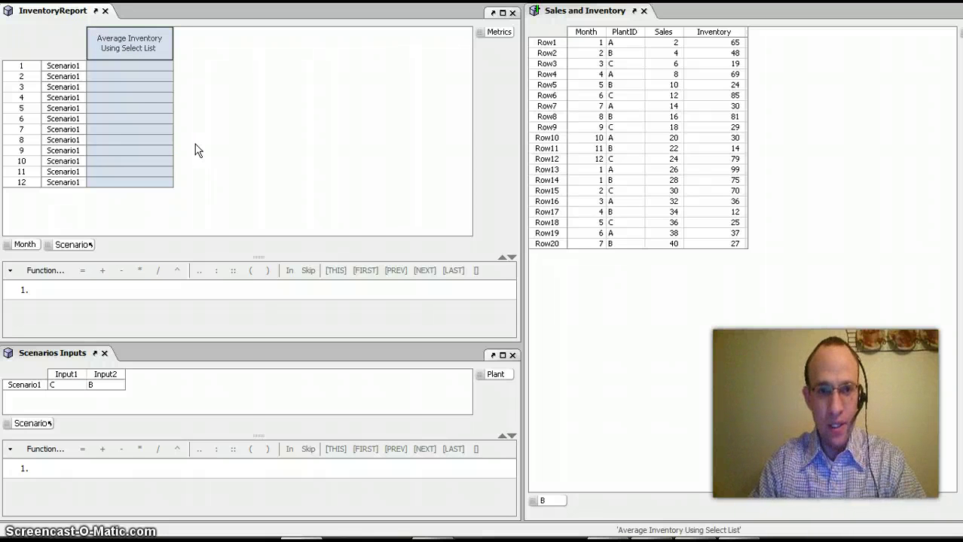
{"action": "type", "text": "= seleclist("}
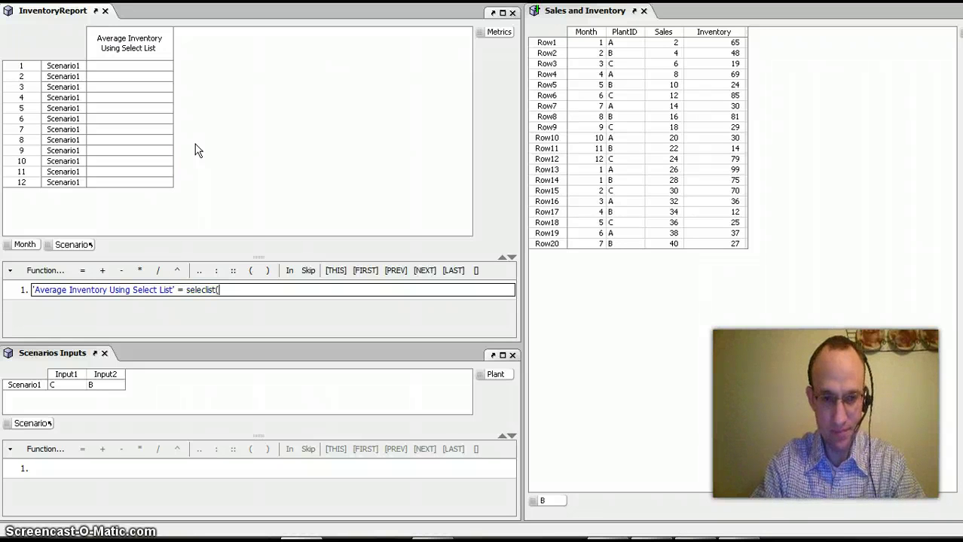
{"action": "key", "text": "BackSpace"}
{"action": "key", "text": "BackSpace"}
{"action": "key", "text": "BackSpace"}
{"action": "key", "text": "BackSpace"}
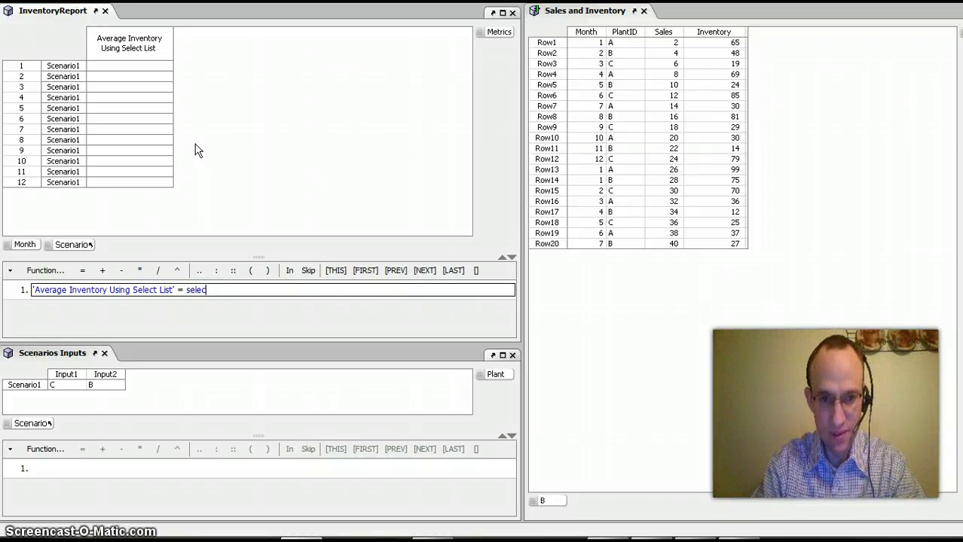
{"action": "type", "text": "tlist("}
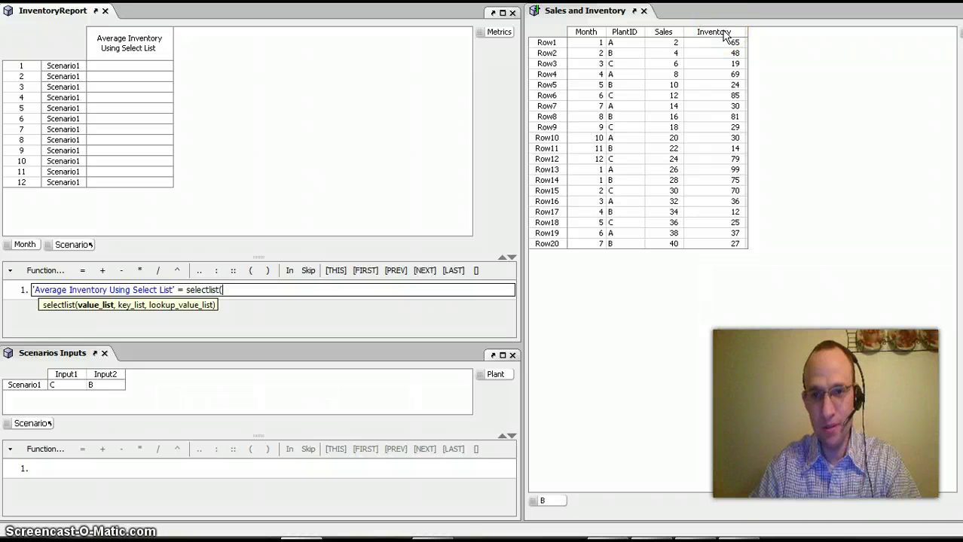
- Complete the selectlist arguments with Sales and Inventory::Inventory as values, Sales and Inventory::PlantID as keys, and Scenarios Inputs::Plant as lookup values
{"action": "left_click", "coordinate": [725, 36]}
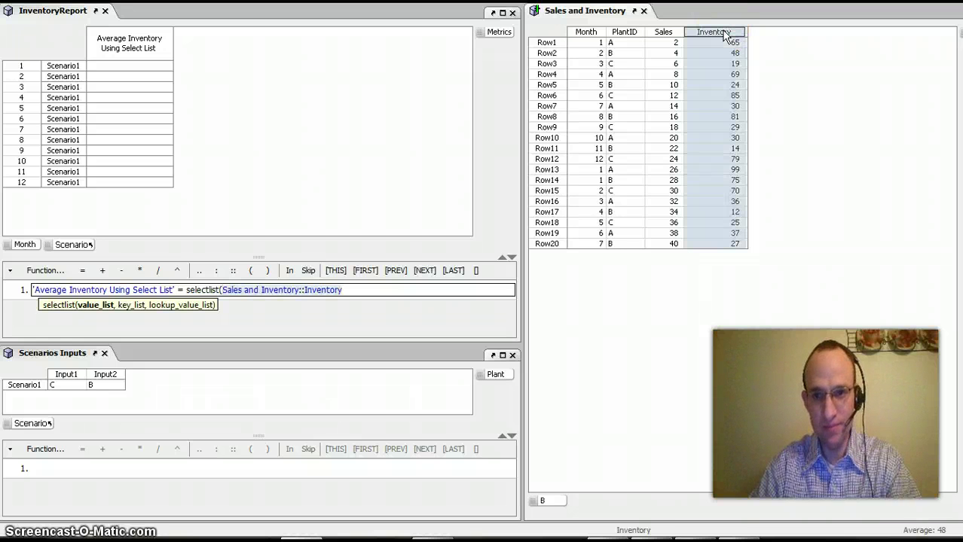
{"action": "type", "text": ","}
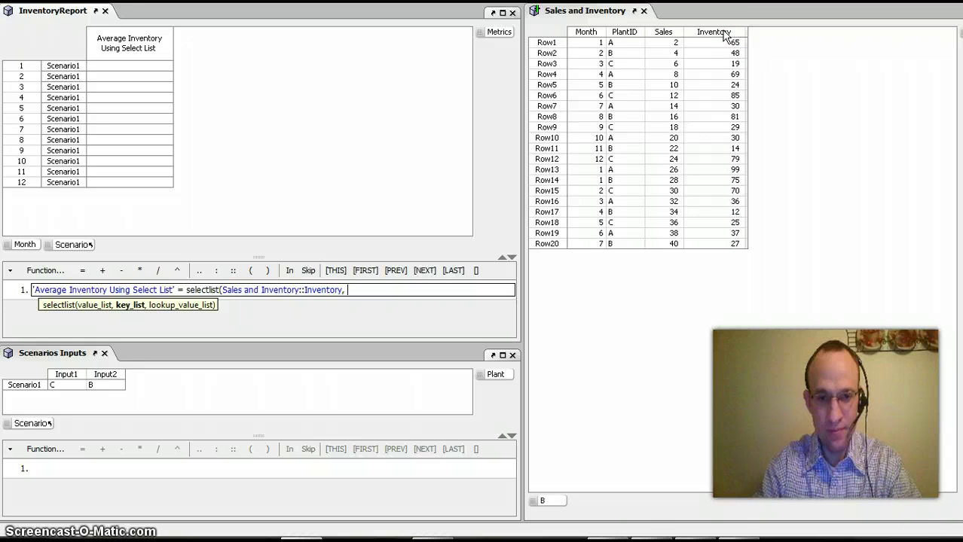
{"action": "left_click", "coordinate": [637, 38]}
{"action": "type", "text": ","}
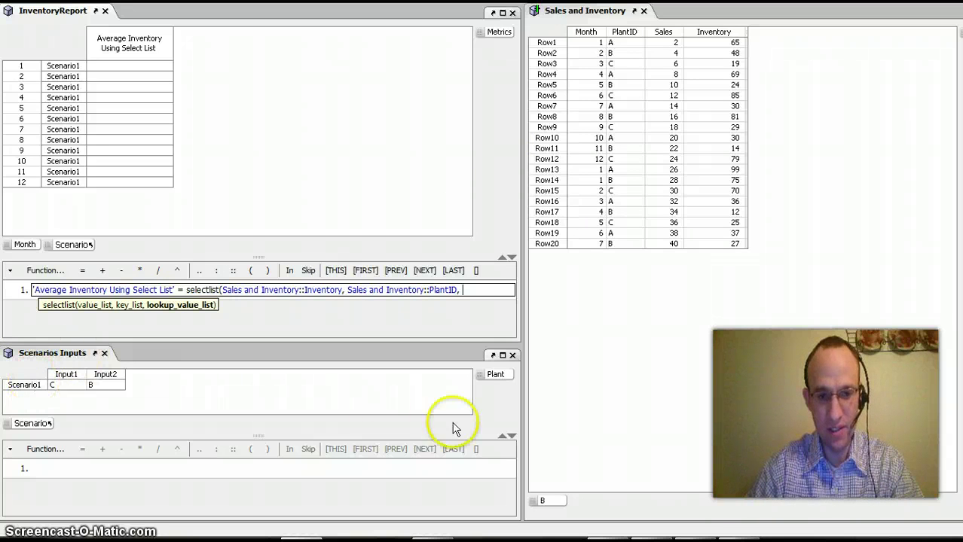
{"action": "left_click", "coordinate": [495, 375]}
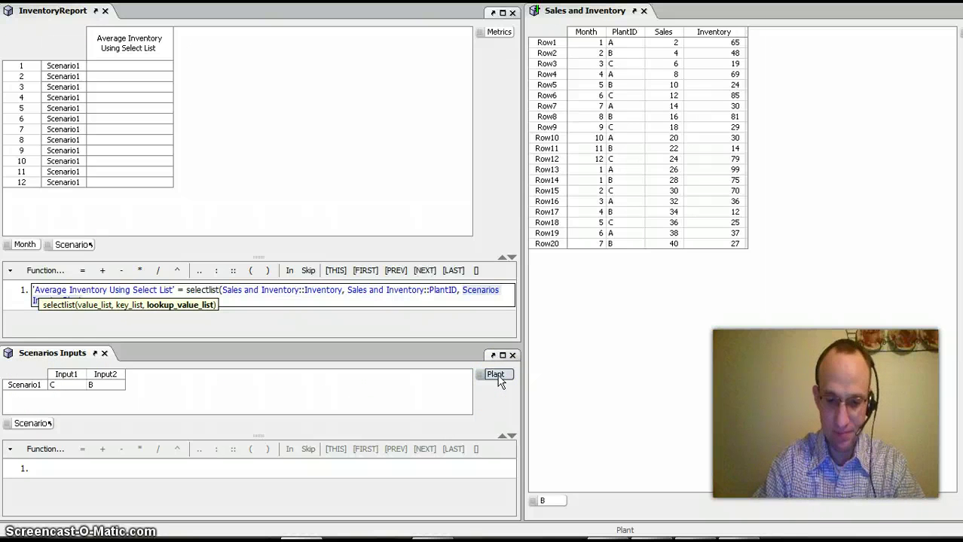
{"action": "type", "text": ")"}
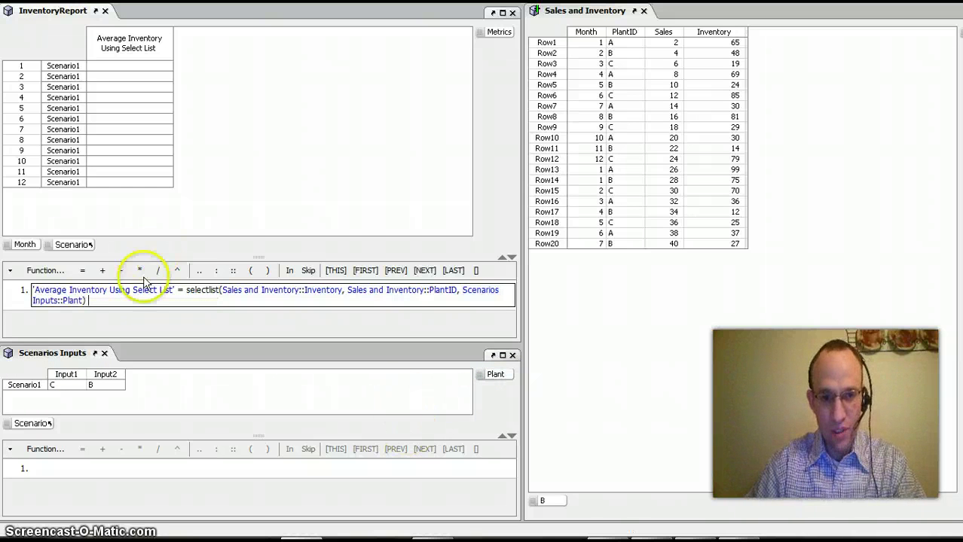
- Wrap the selectlist expression in the average function and commit the formula
{"action": "left_click", "coordinate": [185, 290]}
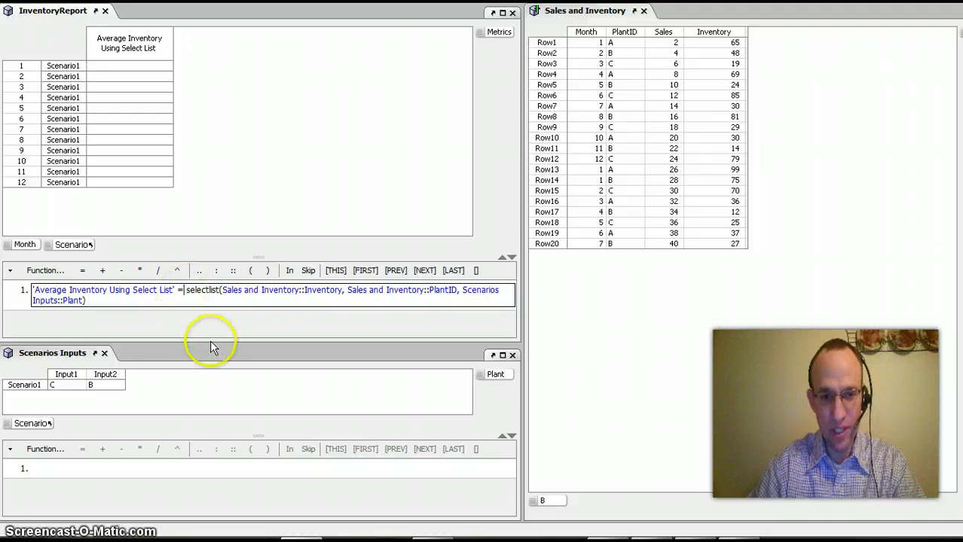
{"action": "type", "text": "average("}
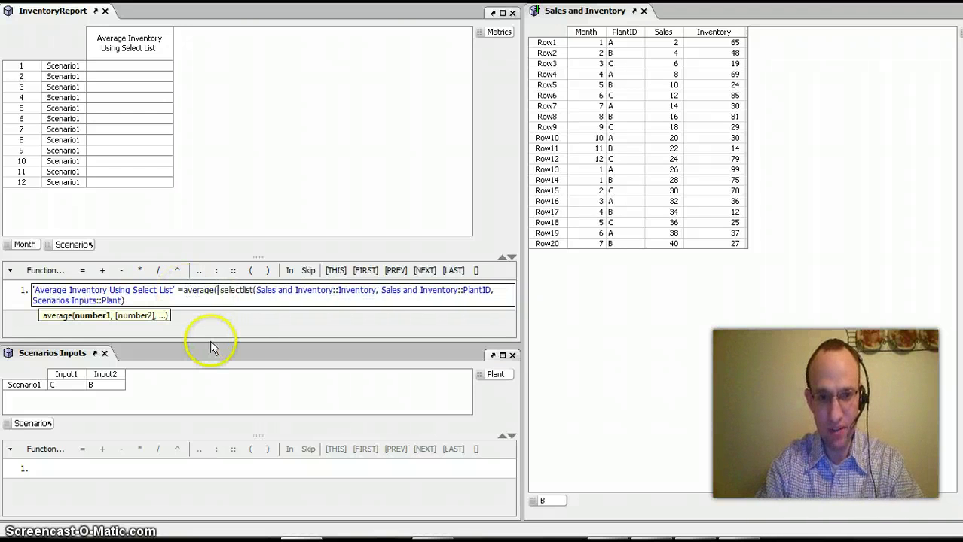
{"action": "key", "text": "End"}
{"action": "type", "text": ")"}
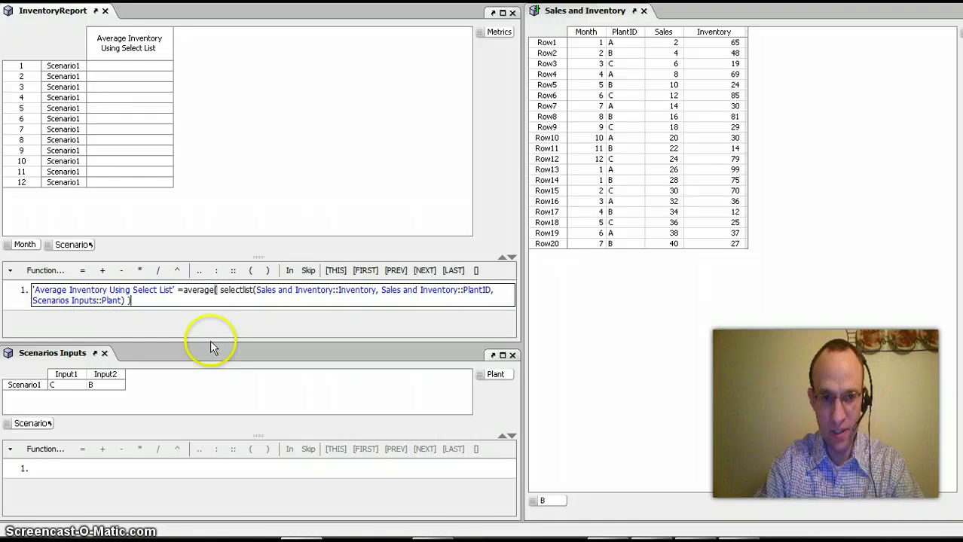
{"action": "key", "text": "Return"}
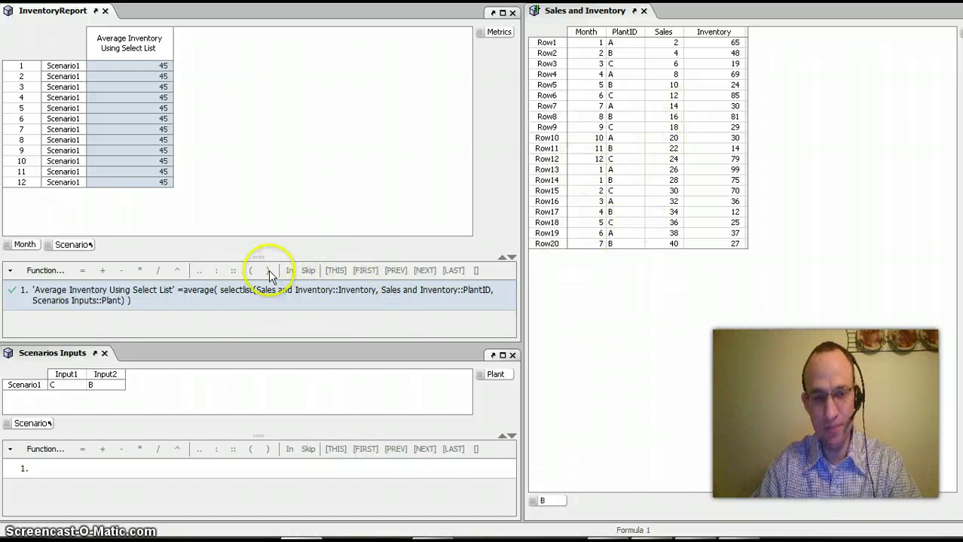
- Extend the average inventory formula with "using Sales and Inventory::Month as Month" and commit it
{"action": "left_click", "coordinate": [166, 302]}
{"action": "type", "text": "using"}
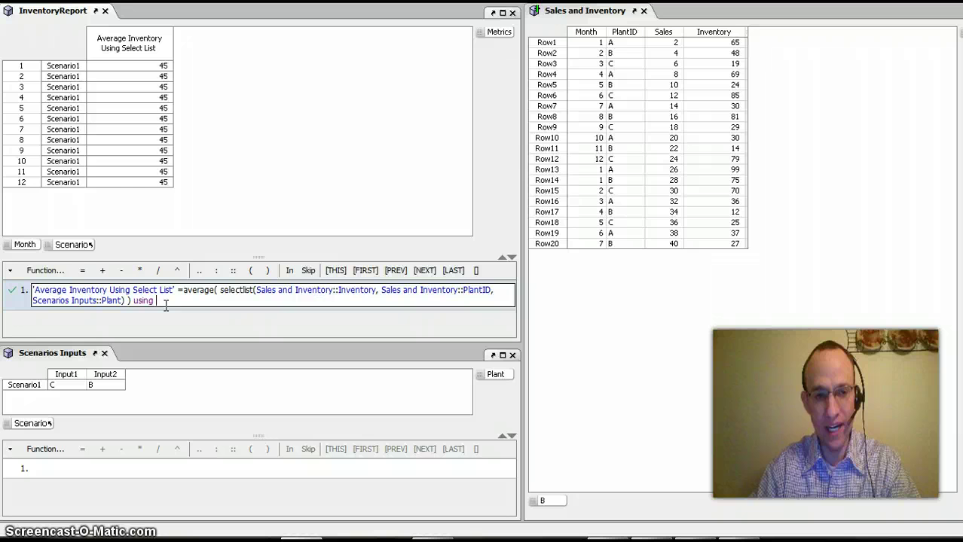
{"action": "left_click", "coordinate": [158, 326]}
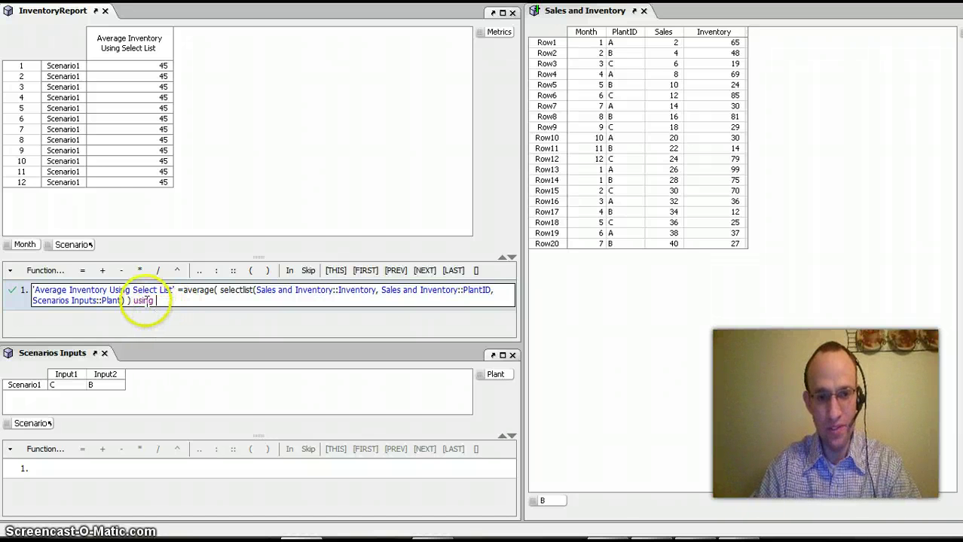
{"action": "left_click", "coordinate": [178, 302]}
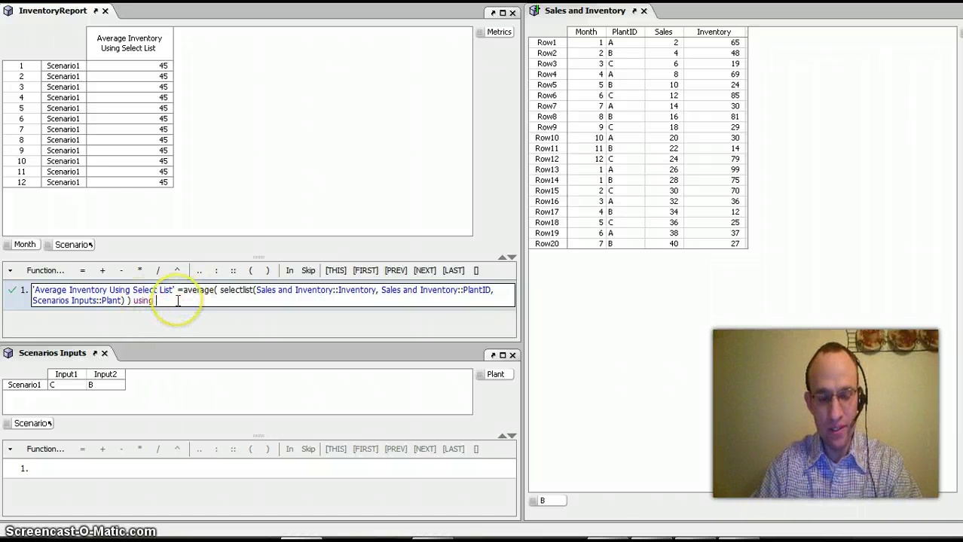
{"action": "left_click", "coordinate": [589, 35]}
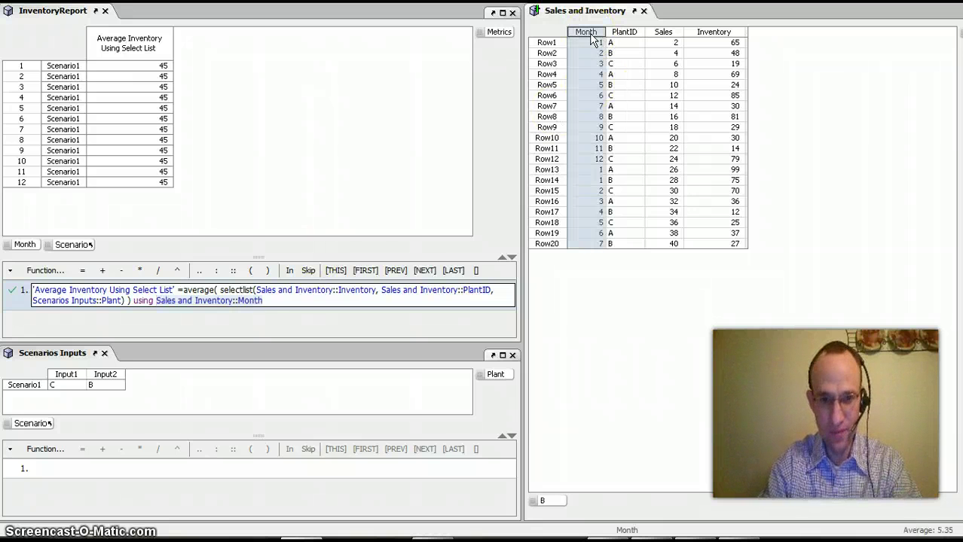
{"action": "type", "text": "as"}
{"action": "left_click", "coordinate": [272, 273]}
{"action": "left_click", "coordinate": [25, 246]}
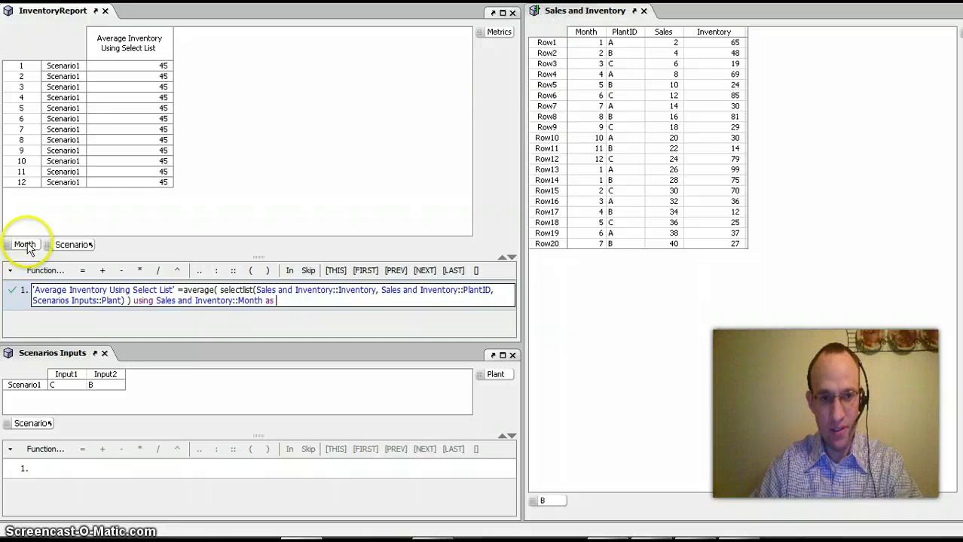
{"action": "key", "text": "Return"}
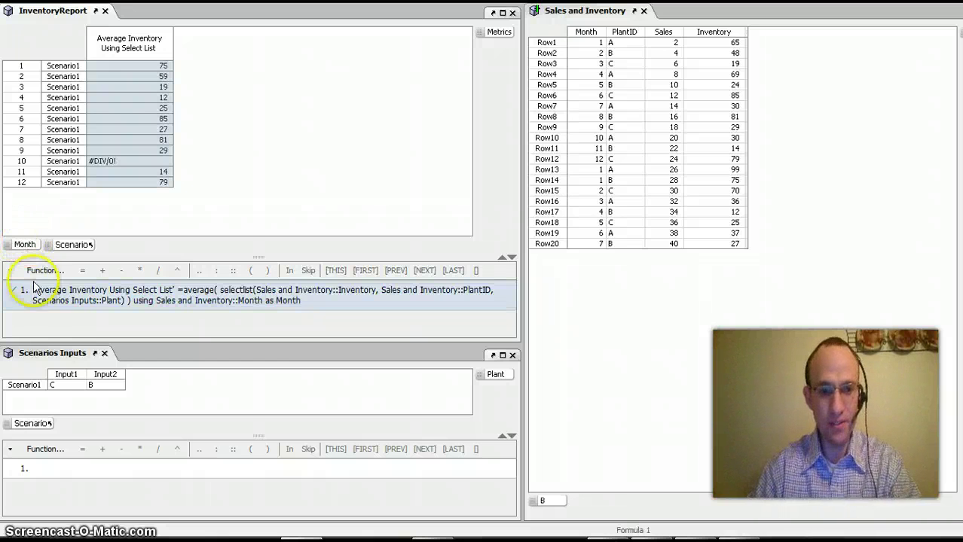
- Filter the Sales and Inventory matrix to Month 2 and select the remaining Inventory values to check their average
{"action": "left_click", "coordinate": [71, 389]}
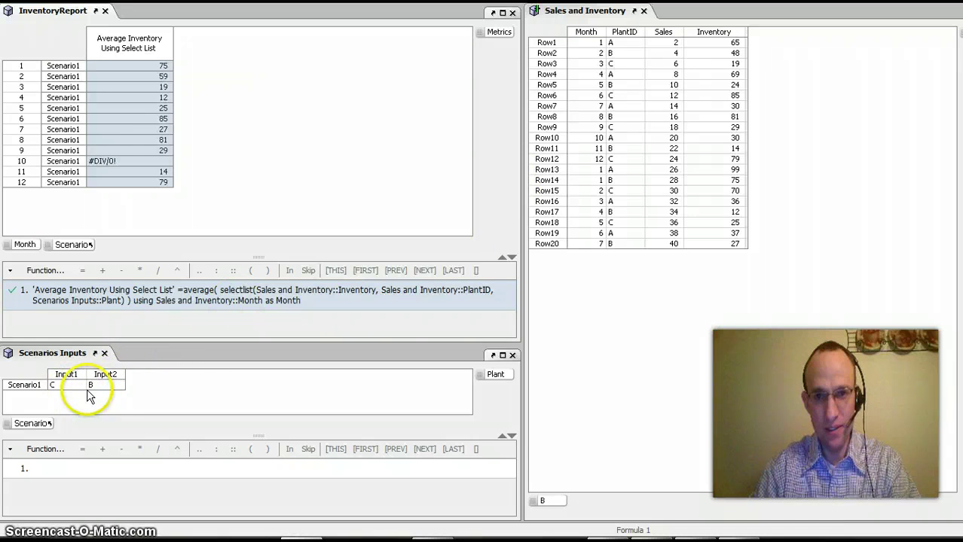
{"action": "right_click", "coordinate": [586, 32]}
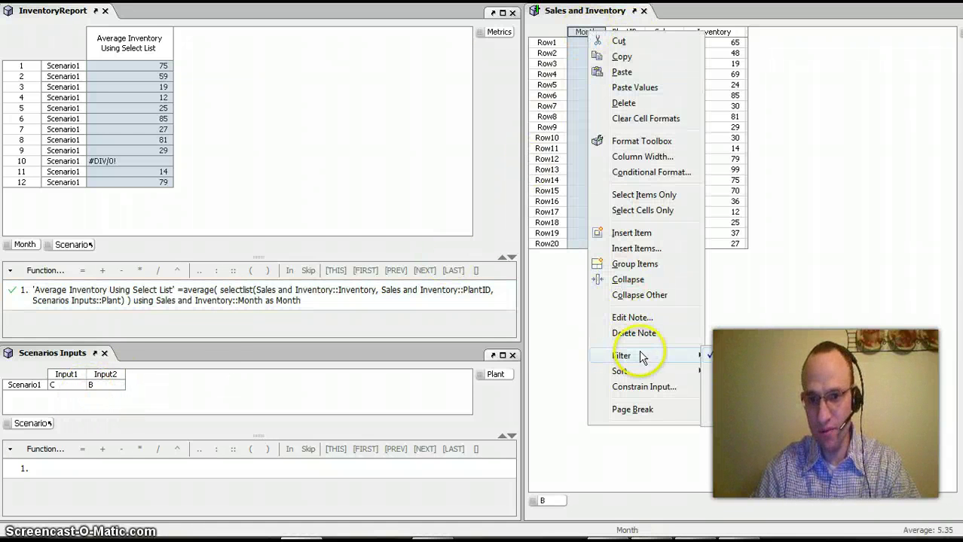
{"action": "left_click", "coordinate": [712, 355]}
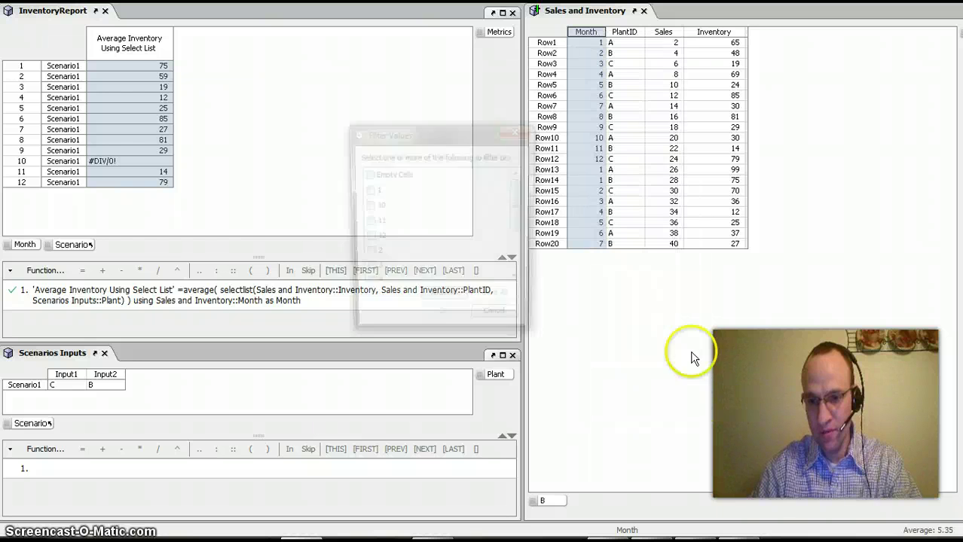
{"action": "left_click", "coordinate": [366, 255]}
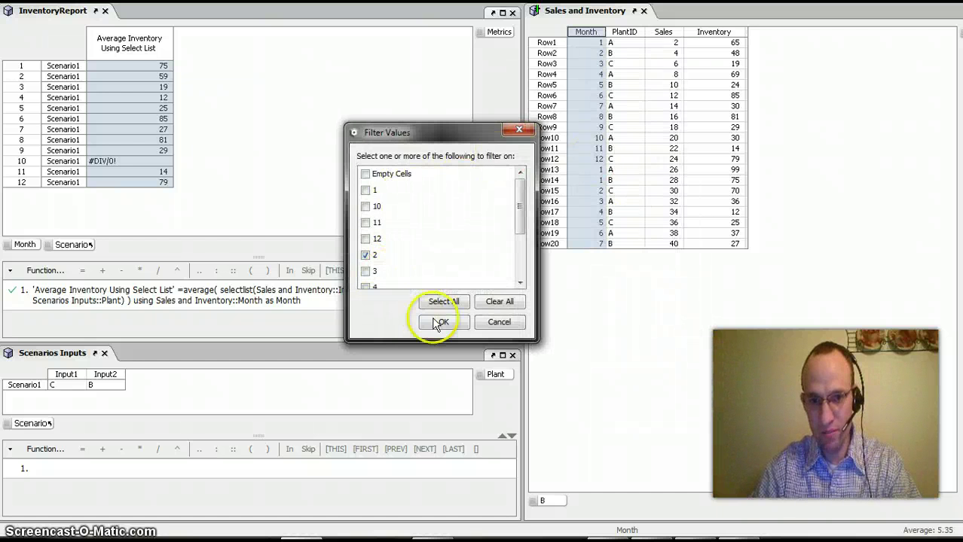
{"action": "left_click", "coordinate": [443, 321]}
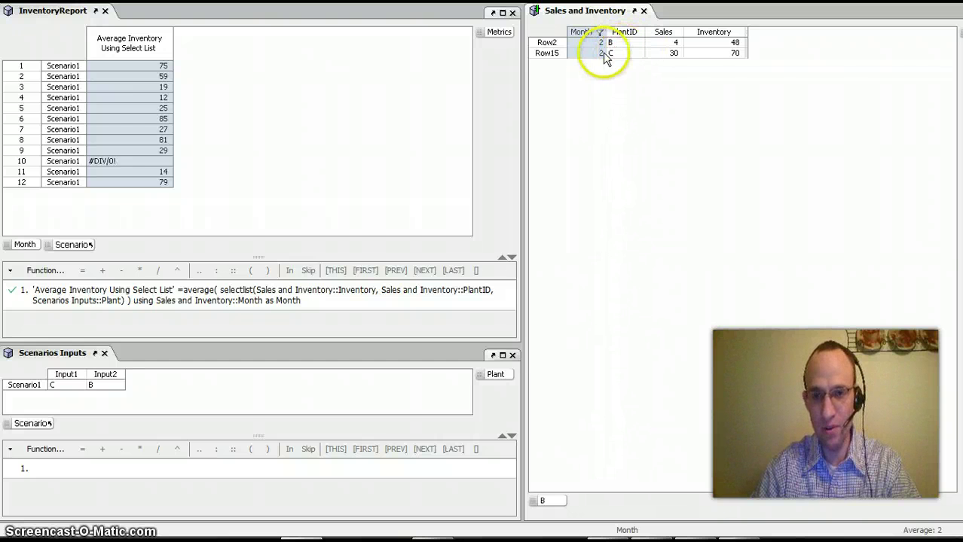
{"action": "left_click", "coordinate": [712, 45]}
{"action": "left_click", "coordinate": [714, 54], "text": "shift"}
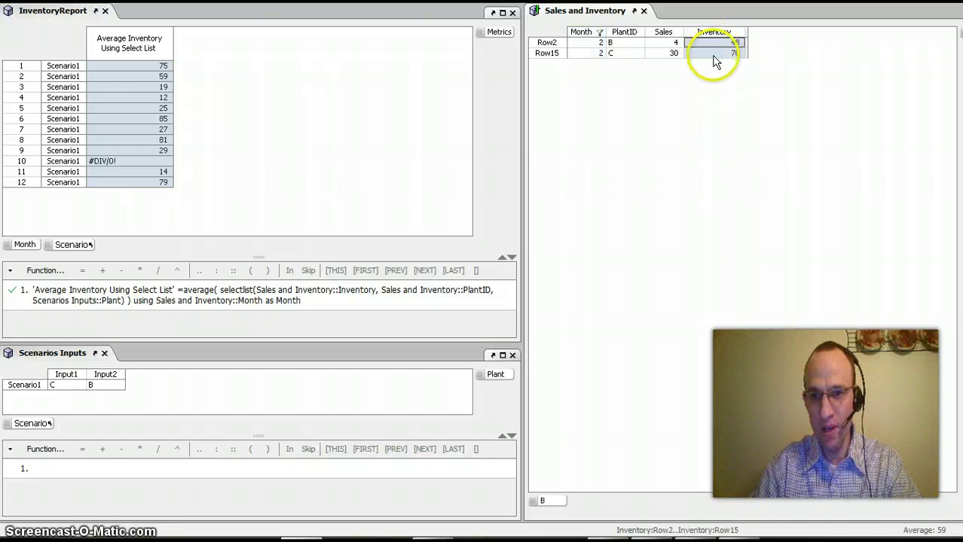
- Add a second scenario below Scenario1 in the Scenarios Inputs matrix
{"action": "left_click", "coordinate": [36, 389]}
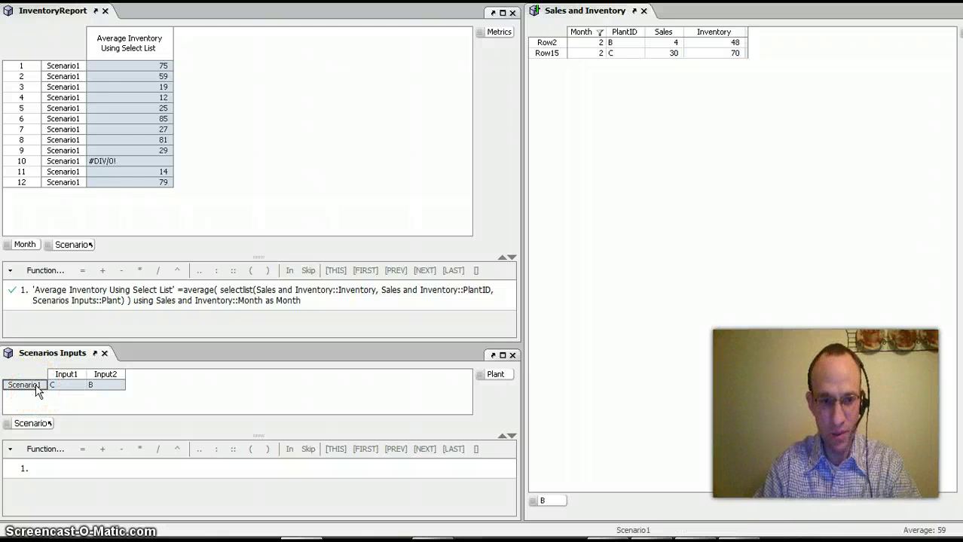
{"action": "key", "text": "Return"}
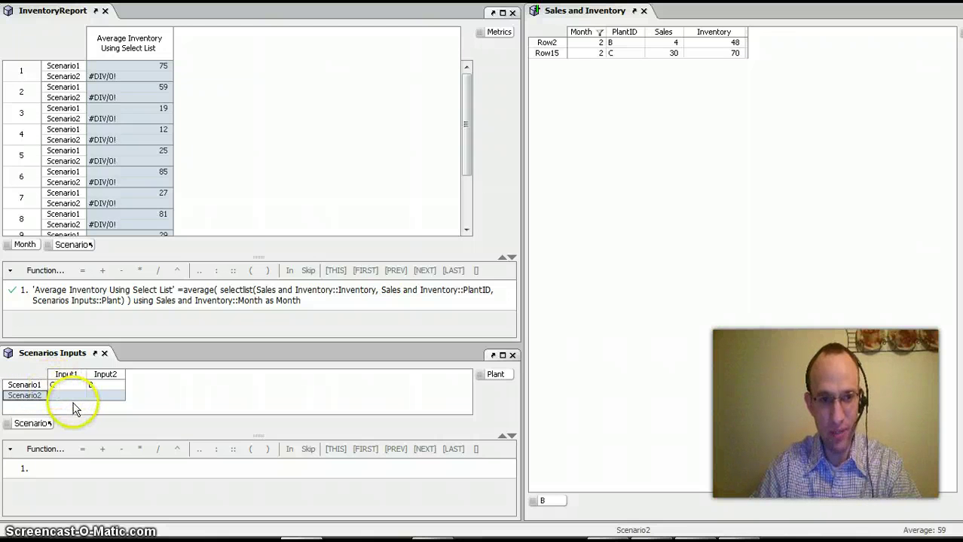
- Set Scenario2's plants in the Scenarios Inputs matrix to A for Input1 and B for Input2
{"action": "left_click", "coordinate": [72, 395]}
{"action": "left_click", "coordinate": [82, 397]}
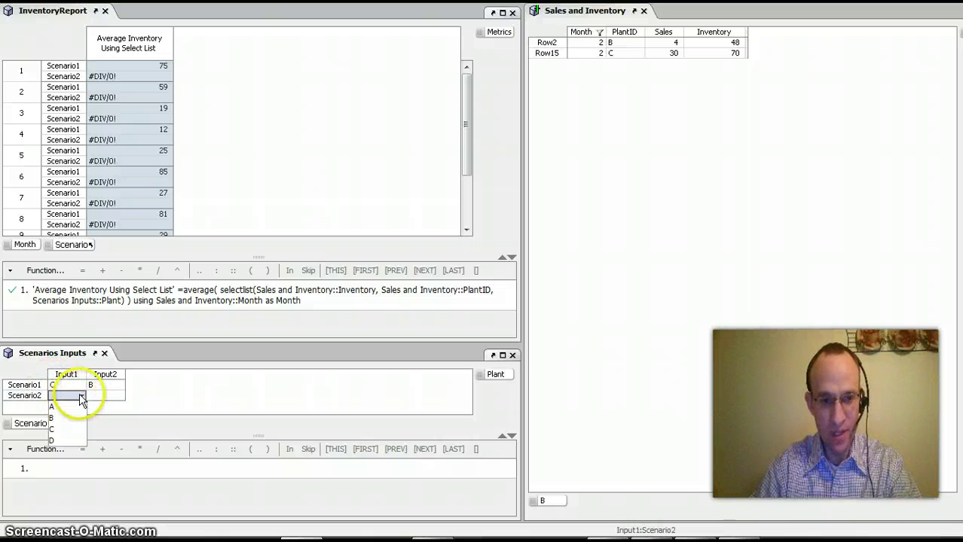
{"action": "left_click", "coordinate": [60, 408]}
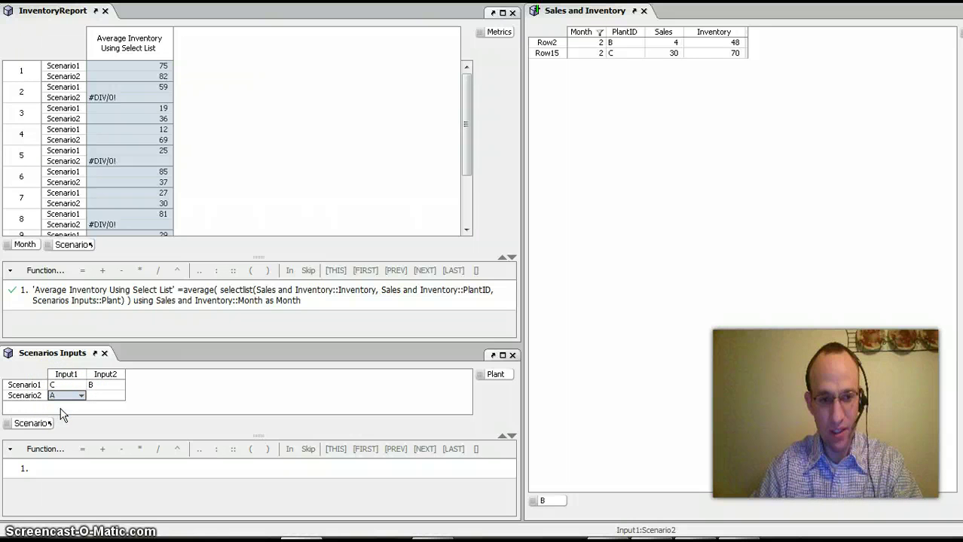
{"action": "left_click", "coordinate": [113, 402]}
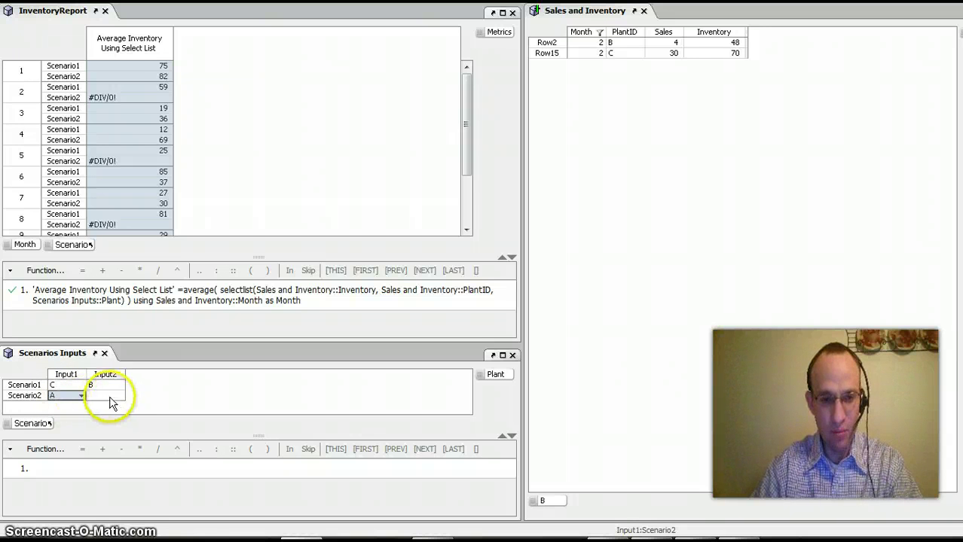
{"action": "left_click", "coordinate": [120, 398]}
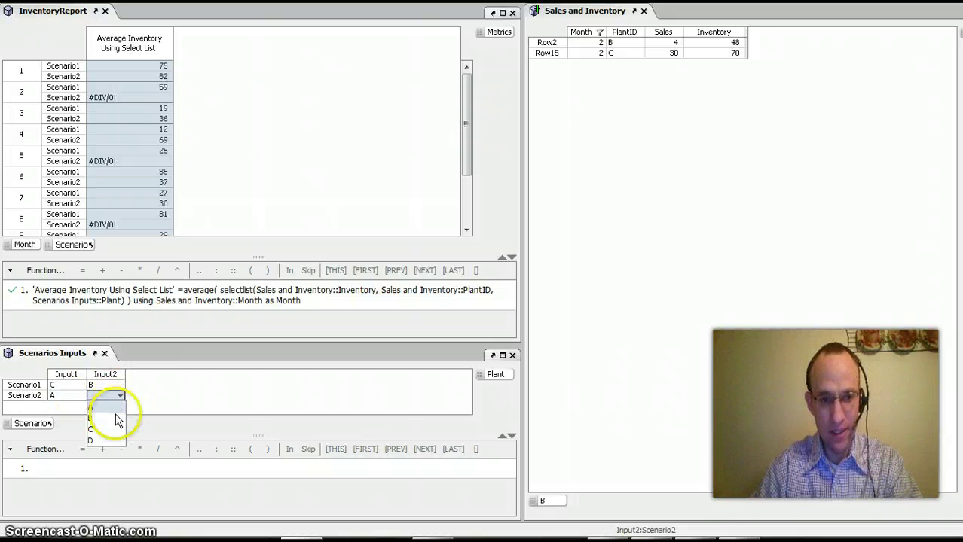
{"action": "left_click", "coordinate": [115, 419]}
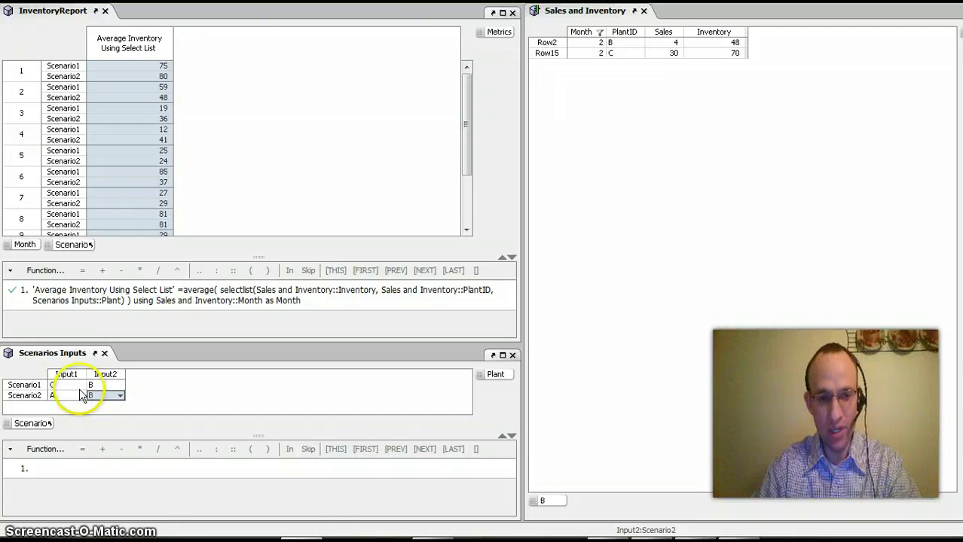
{"action": "left_click", "coordinate": [106, 396]}
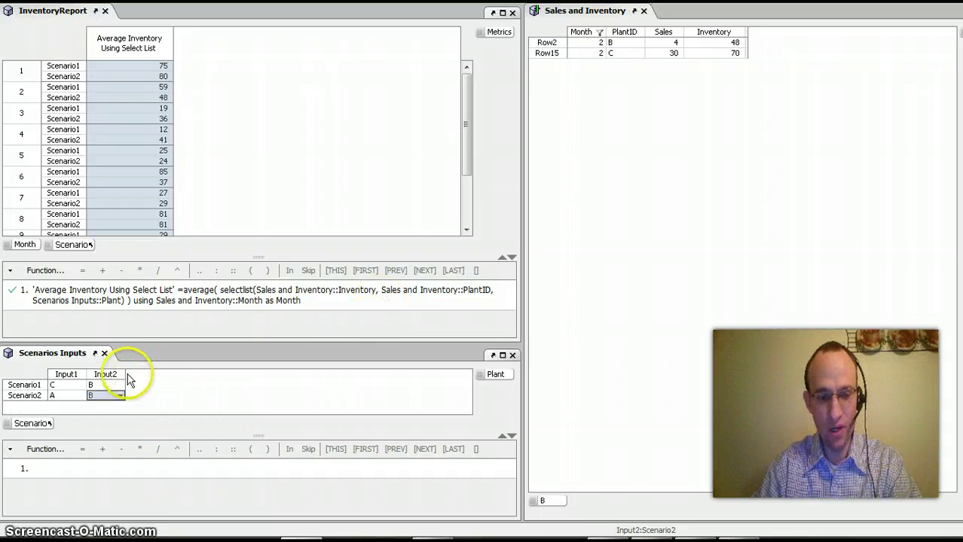
- Add a third input column after Input2 in Scenarios Inputs and set its Scenario1 plant to A
{"action": "left_click", "coordinate": [107, 375]}
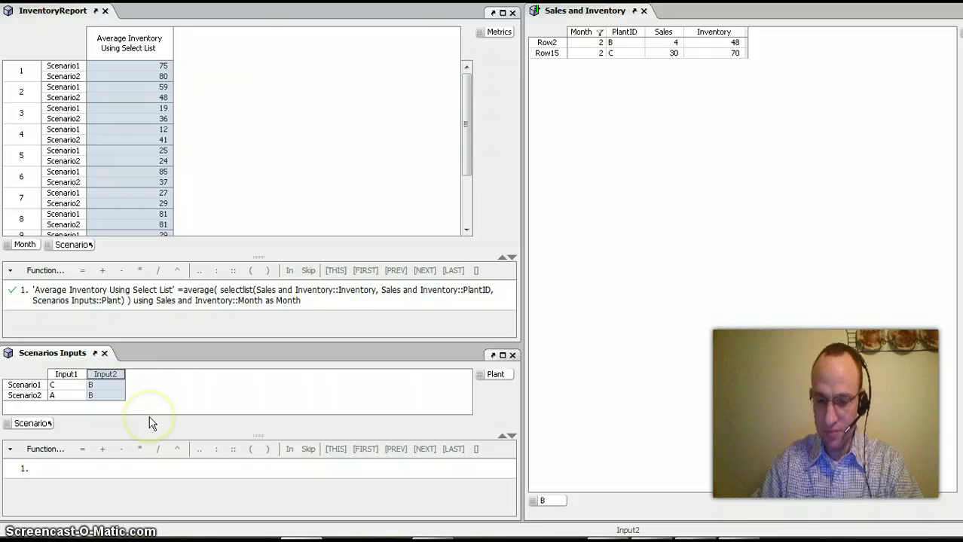
{"action": "key", "text": "Return"}
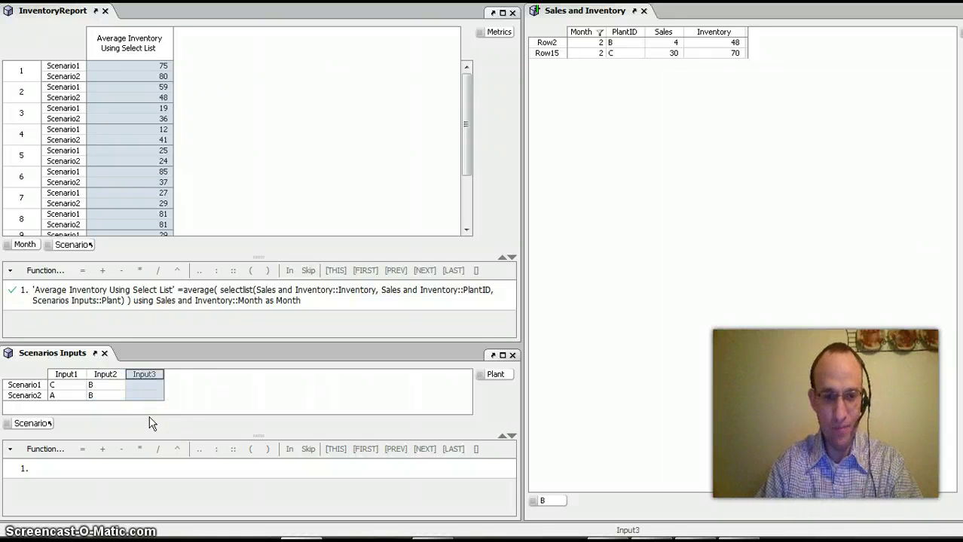
{"action": "left_click", "coordinate": [161, 386]}
{"action": "left_click", "coordinate": [161, 385]}
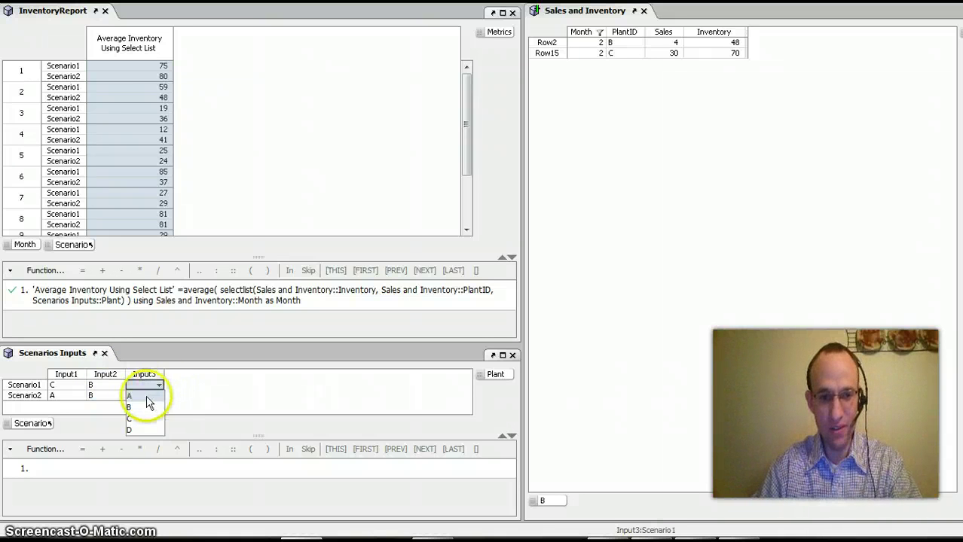
{"action": "left_click", "coordinate": [147, 400]}
{"action": "left_click", "coordinate": [143, 401]}
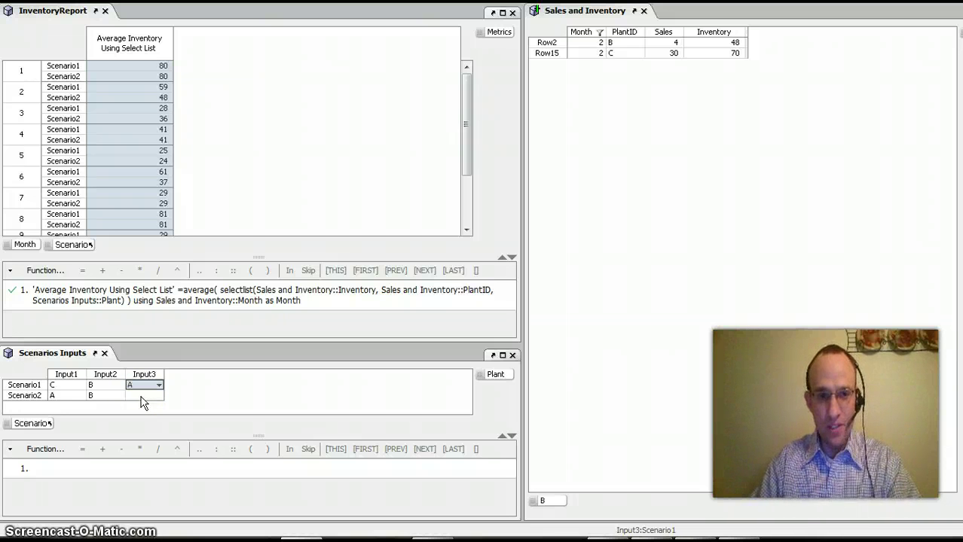
- Switch to the PowerPoint presentation to show the Quantrix Authority contact slide
{"action": "left_click", "coordinate": [260, 536]}
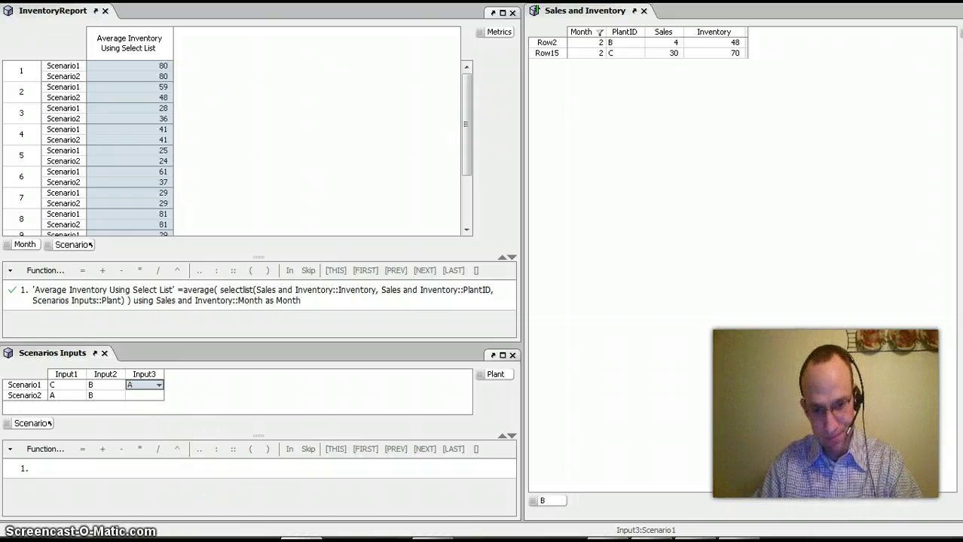
{"action": "key", "text": "alt+Tab"}
{"action": "key", "text": "alt+Tab"}
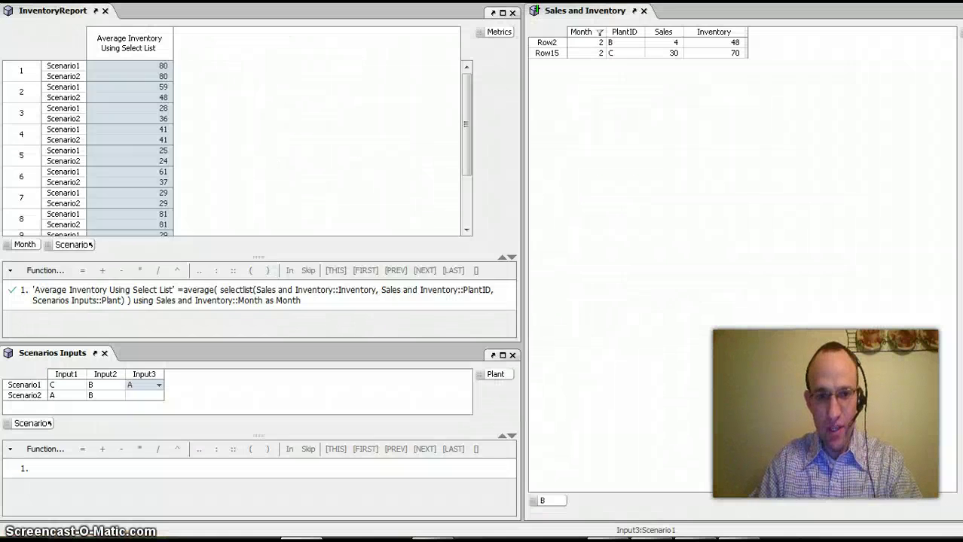
{"action": "key", "text": "alt+Tab"}
{"action": "left_click", "coordinate": [354, 501]}
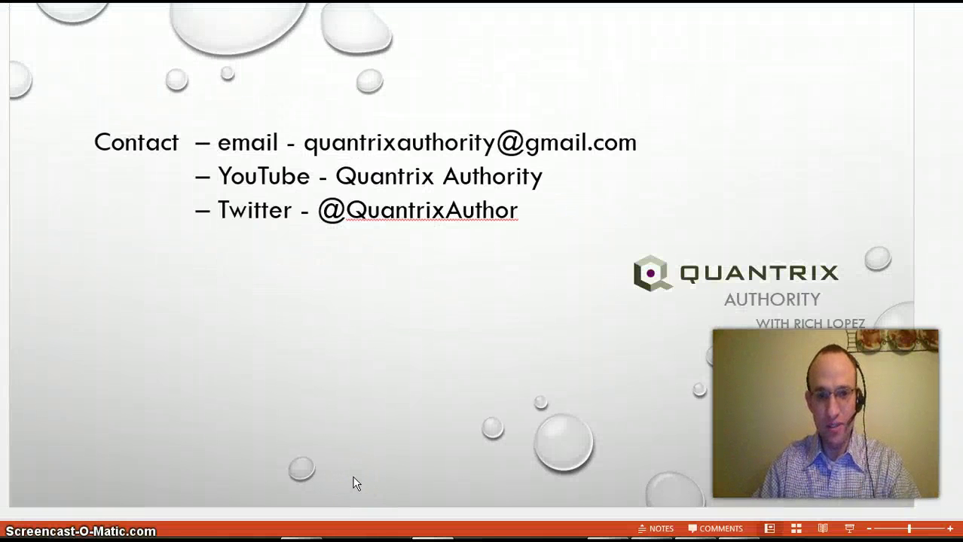